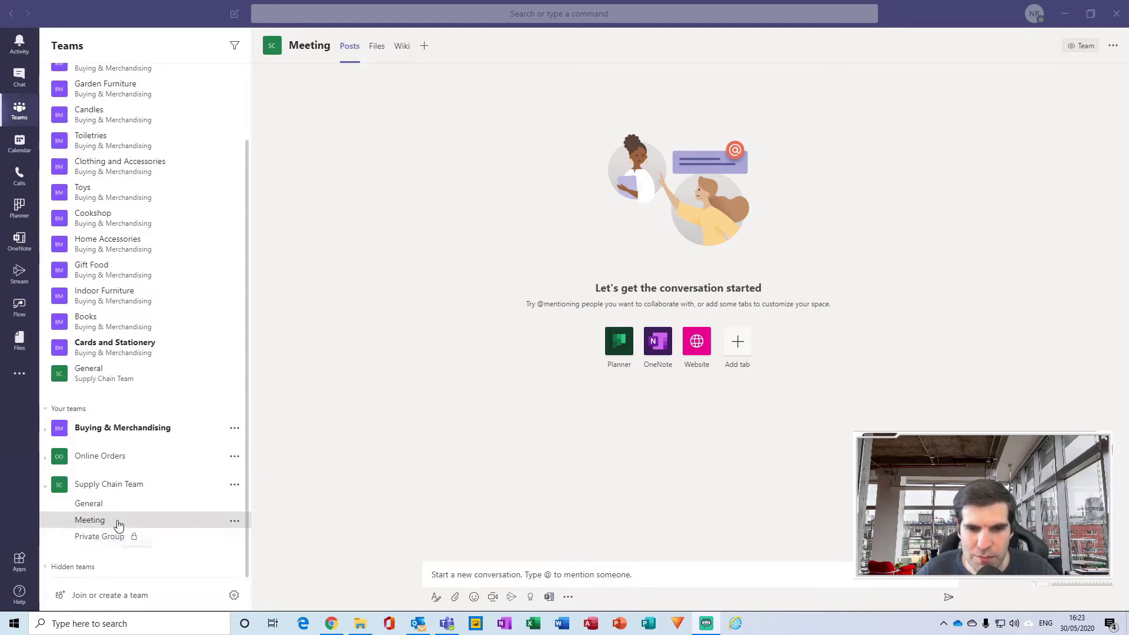
# Start an instant Meet now meeting in the Supply Chain Team's Meeting channel.
pyautogui.click(493, 596)
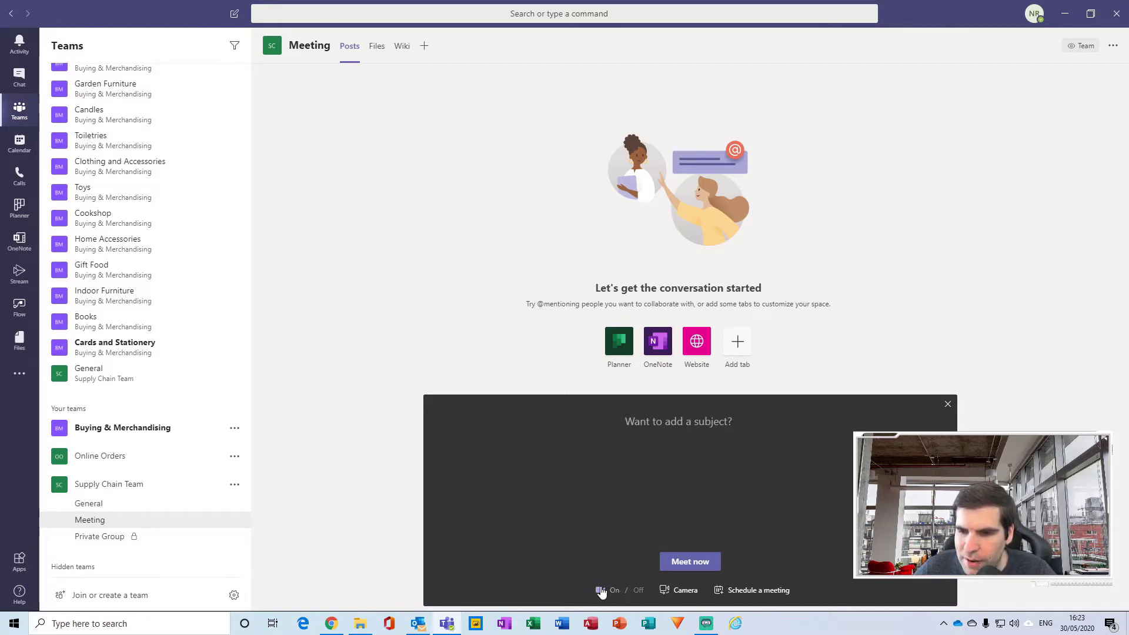
# Toggle the meeting's video on and off several times, leaving it off.
pyautogui.click(627, 590)
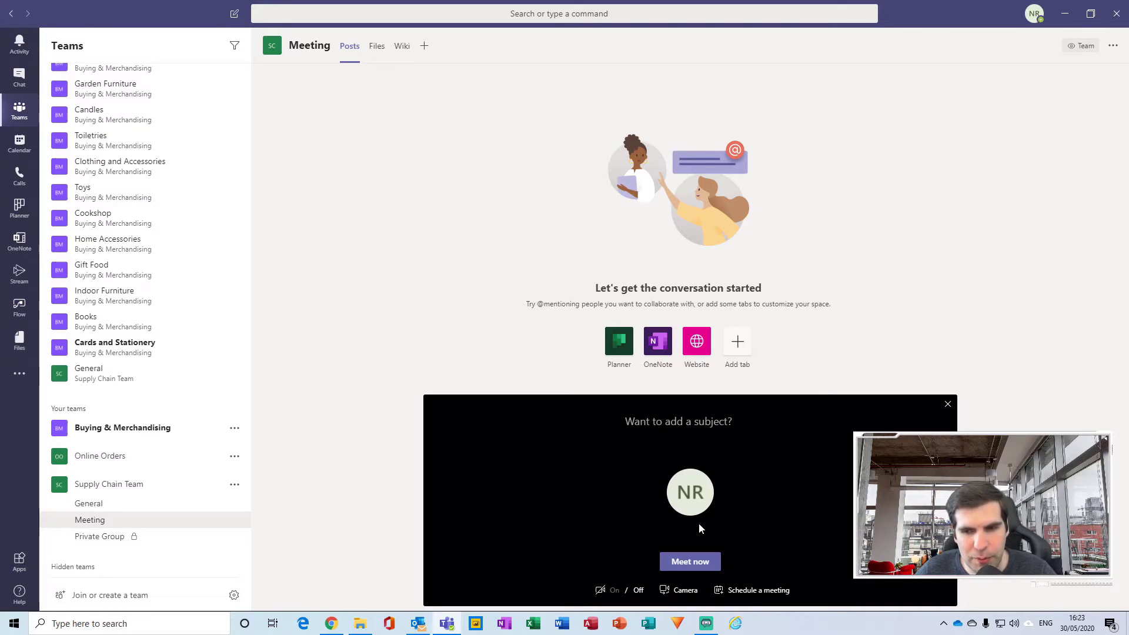
pyautogui.click(602, 590)
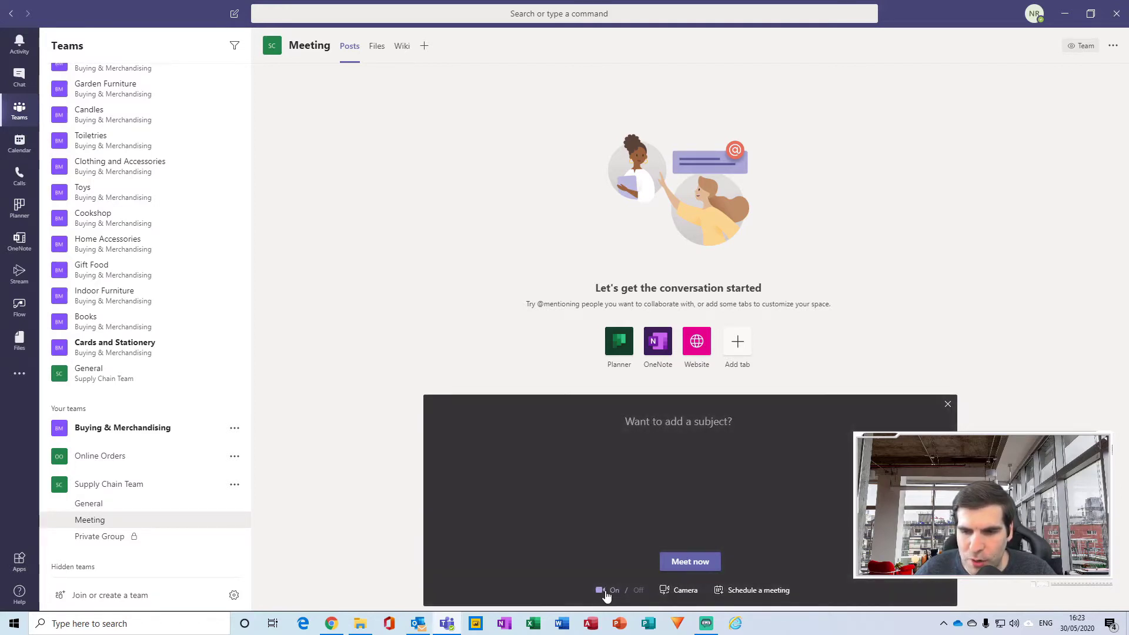
pyautogui.click(605, 591)
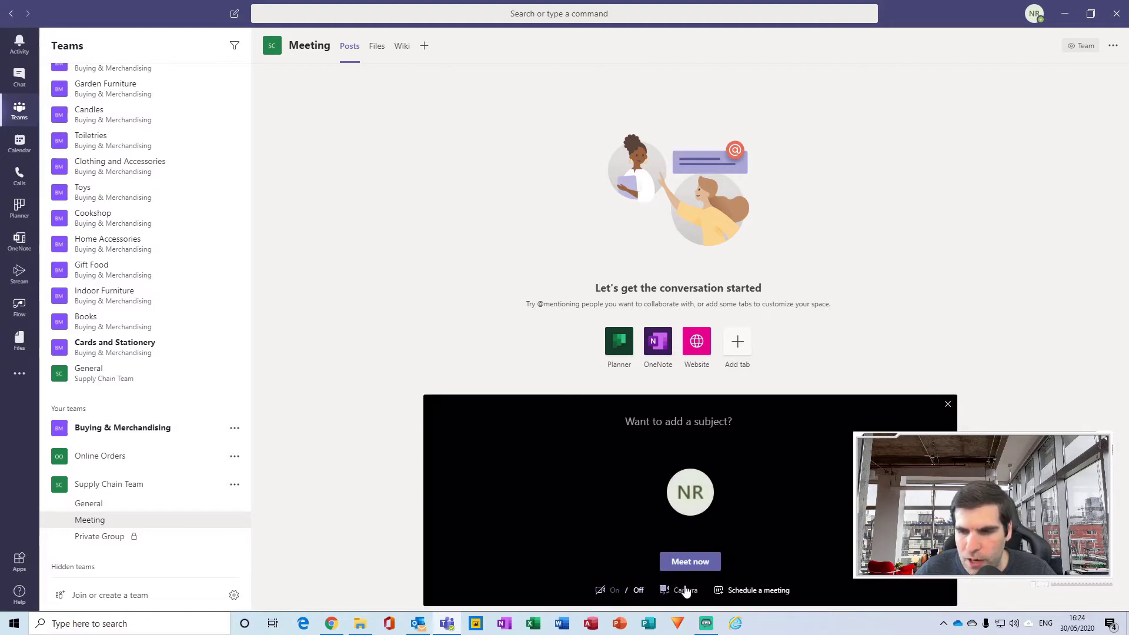
pyautogui.click(686, 592)
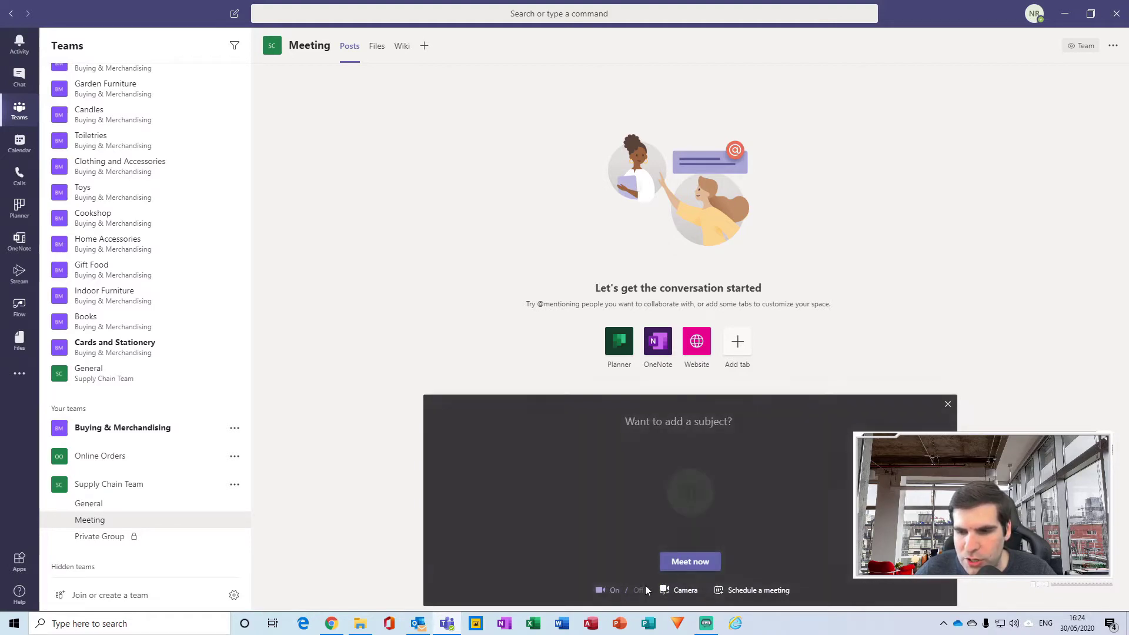
pyautogui.click(644, 588)
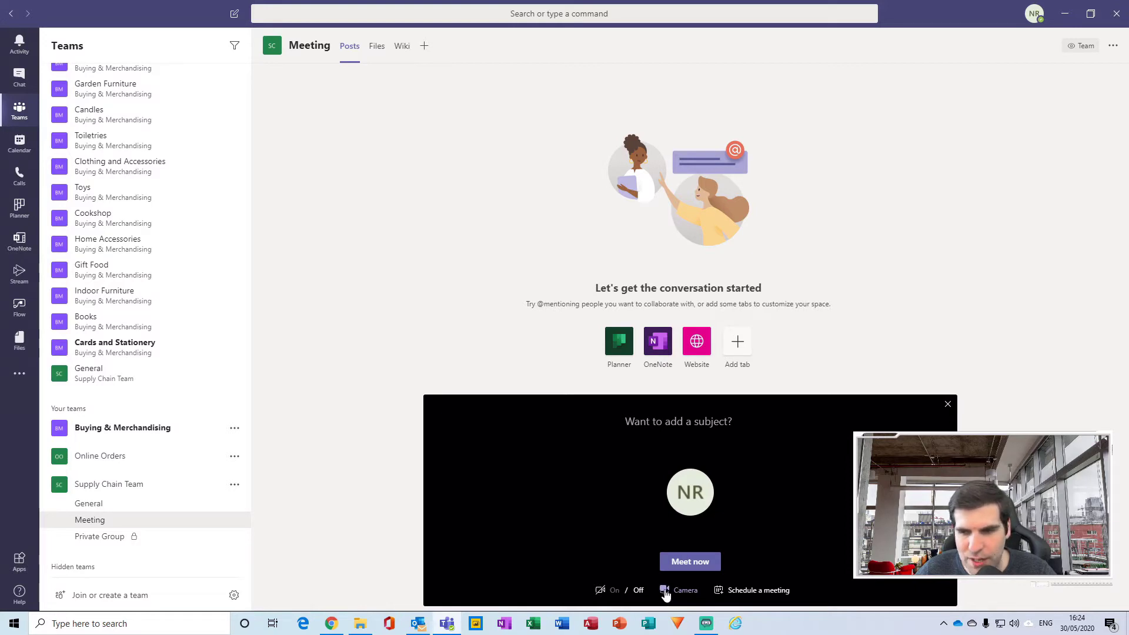
# Title the meeting 'Test Meeting' and start it.
pyautogui.click(689, 421)
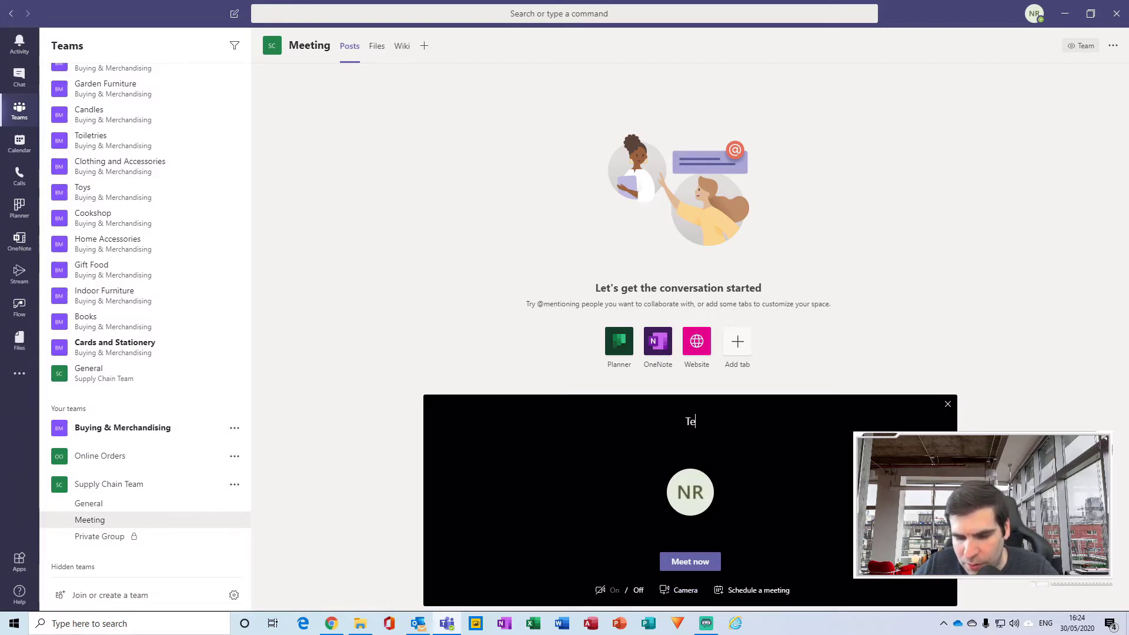
pyautogui.write('Test Meeting')
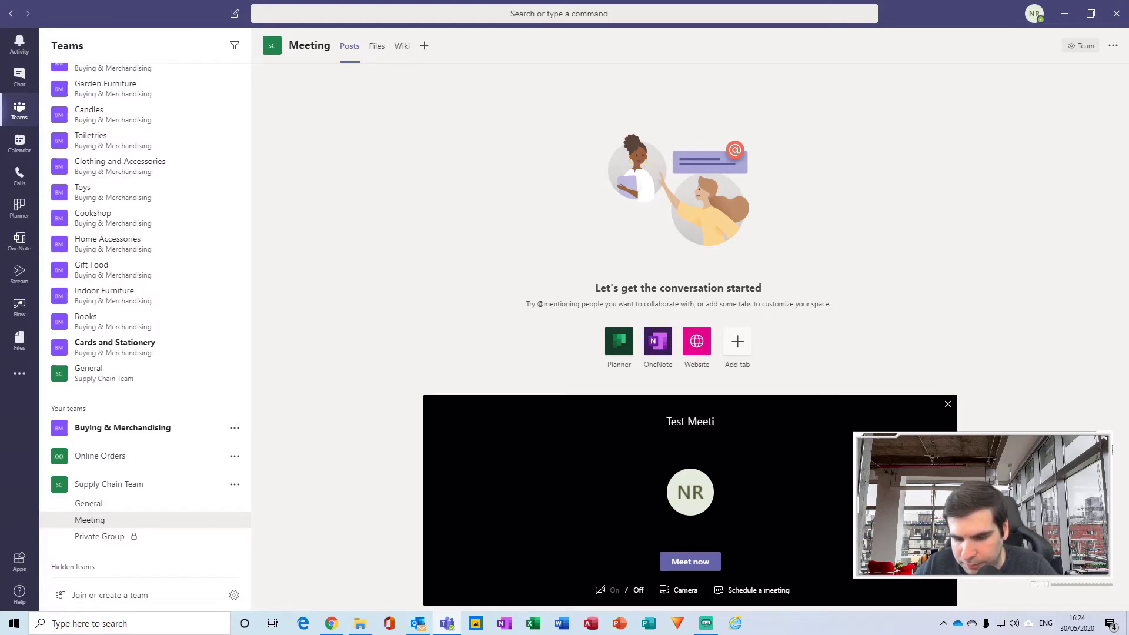
pyautogui.click(706, 561)
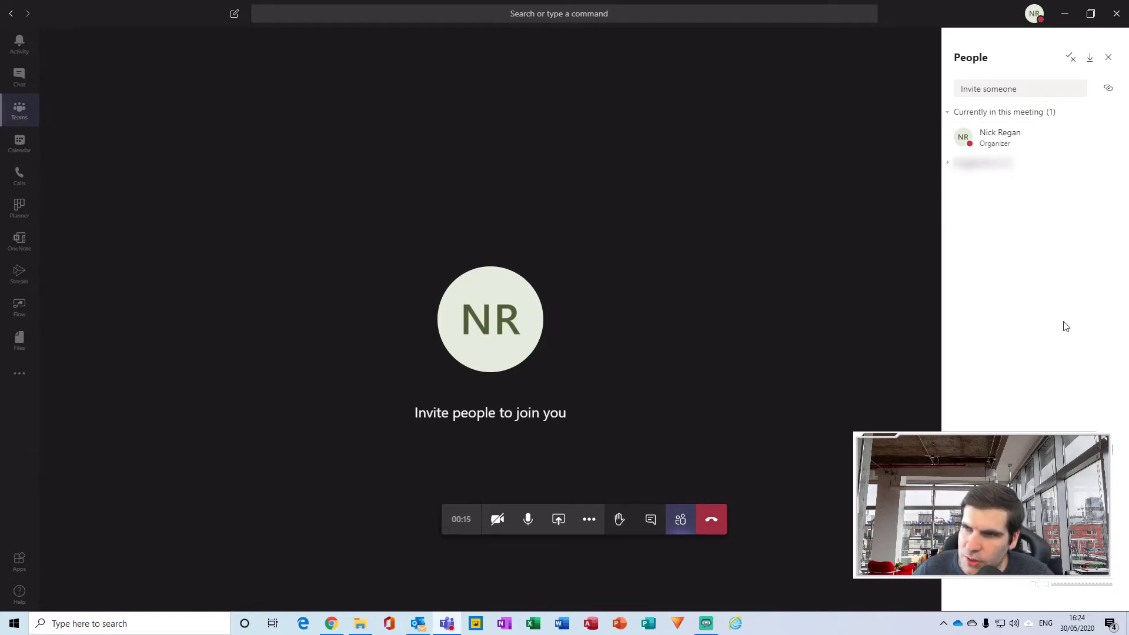
# Close the participants panel in the running Test Meeting call.
pyautogui.click(1111, 59)
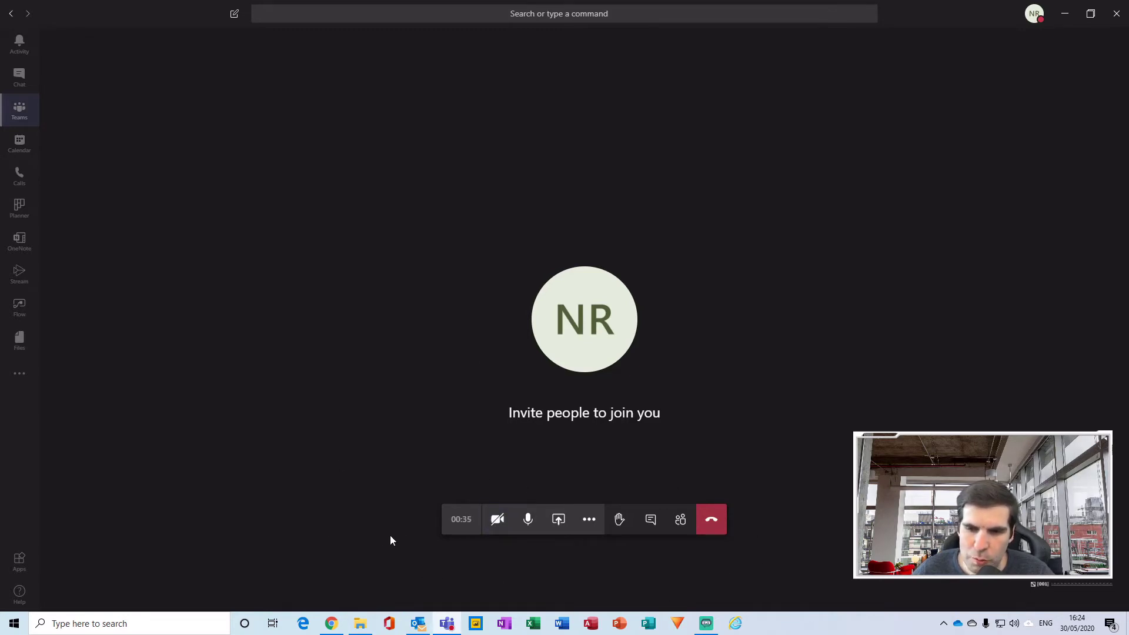
# Switch the call camera on, off, then back on.
pyautogui.click(497, 526)
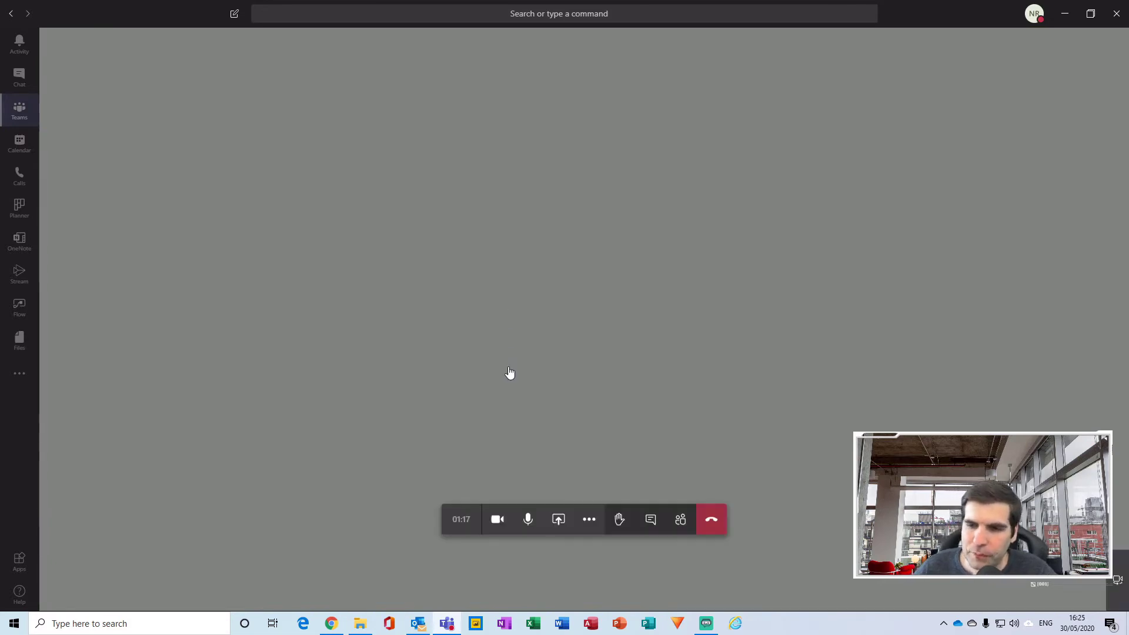
pyautogui.click(498, 525)
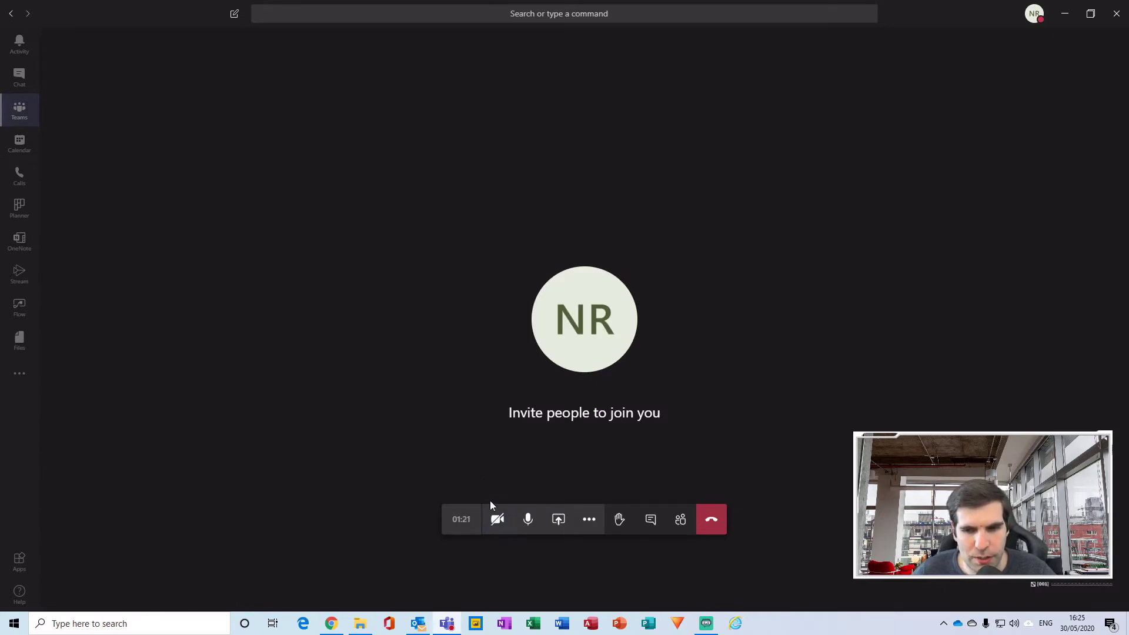
pyautogui.click(498, 520)
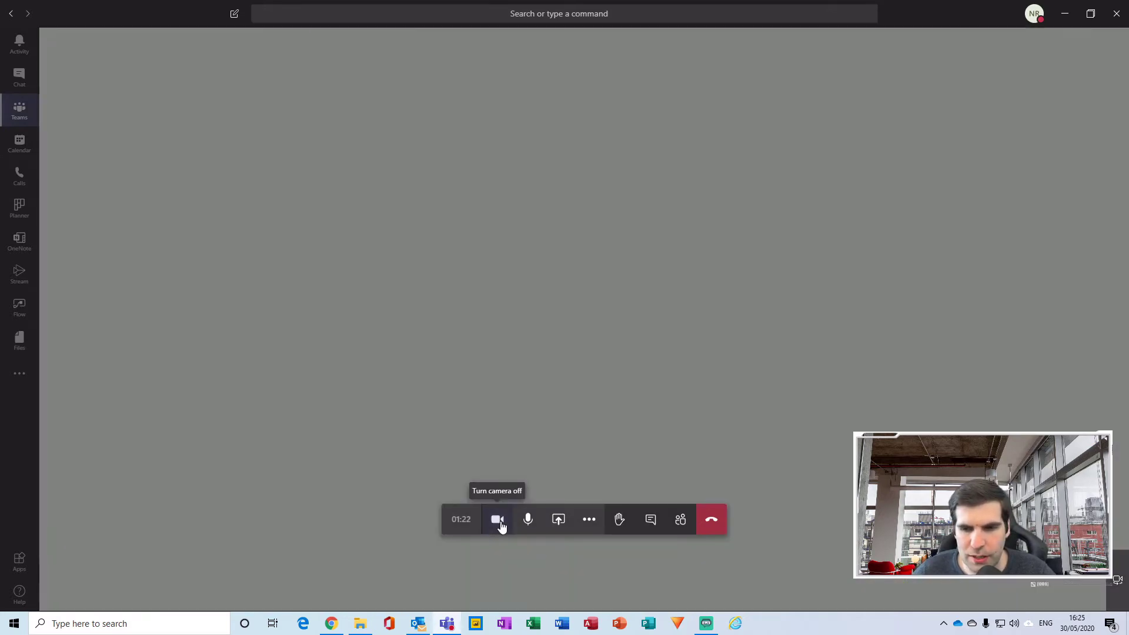
# Try the blurred background, then apply the beach lifeguard-hut background and close background settings.
pyautogui.click(592, 521)
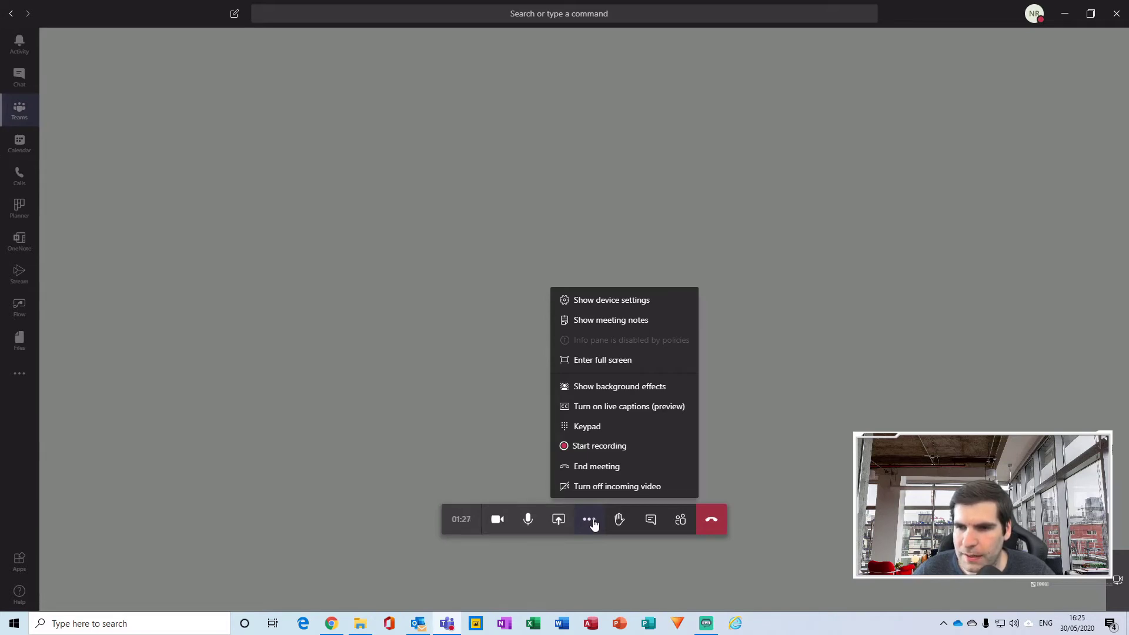
pyautogui.click(620, 389)
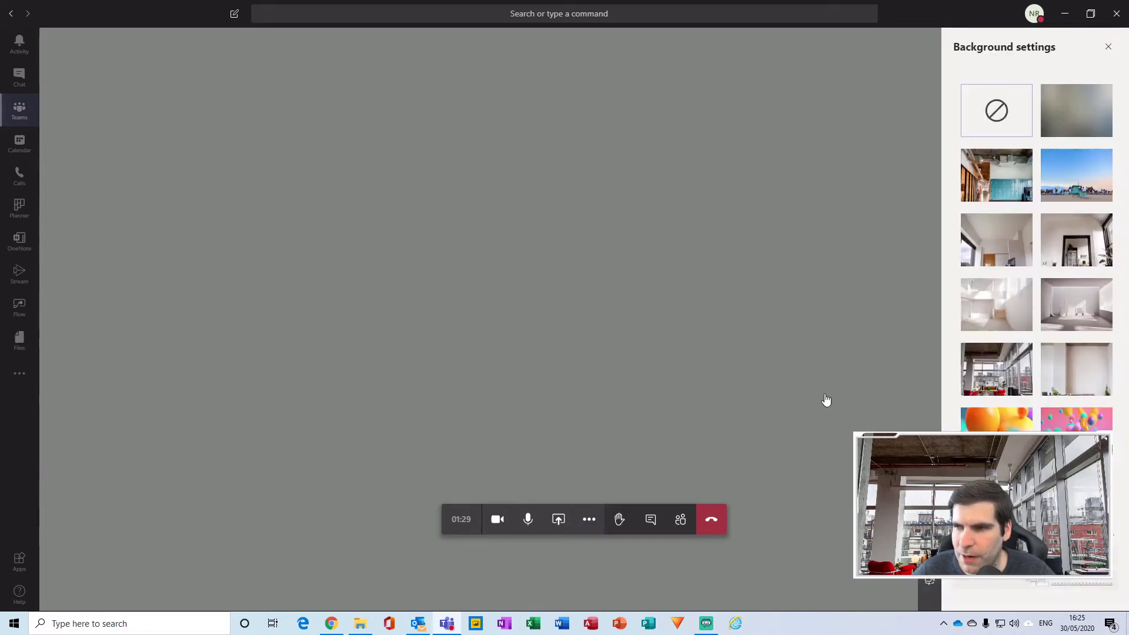
pyautogui.scroll(-8, 1045, 255)
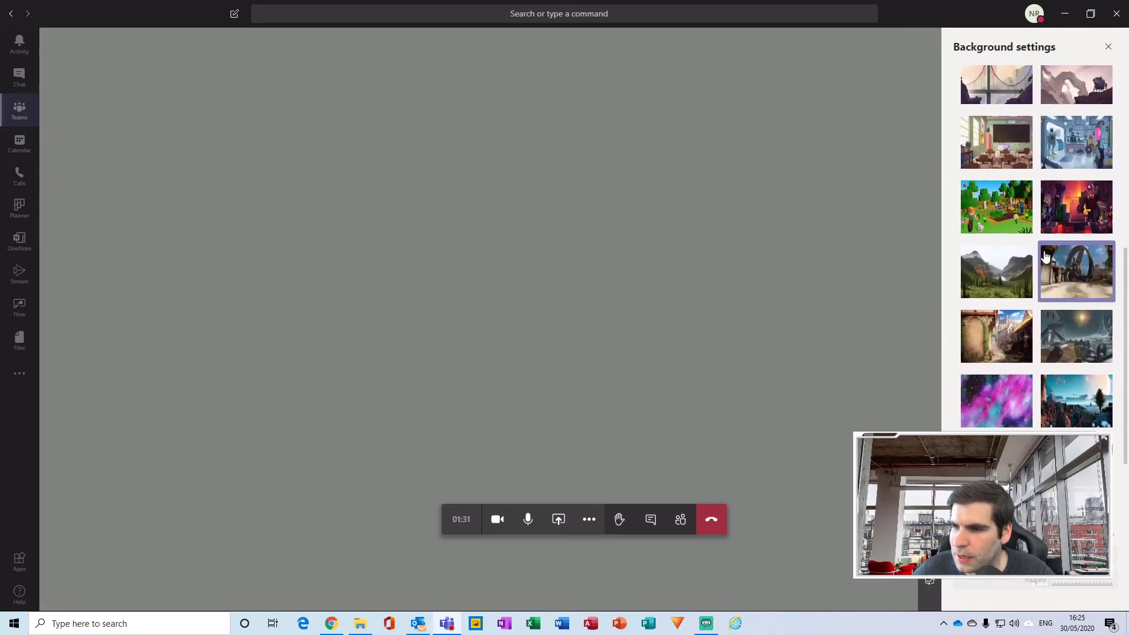
pyautogui.scroll(10, 1044, 256)
pyautogui.click(1061, 121)
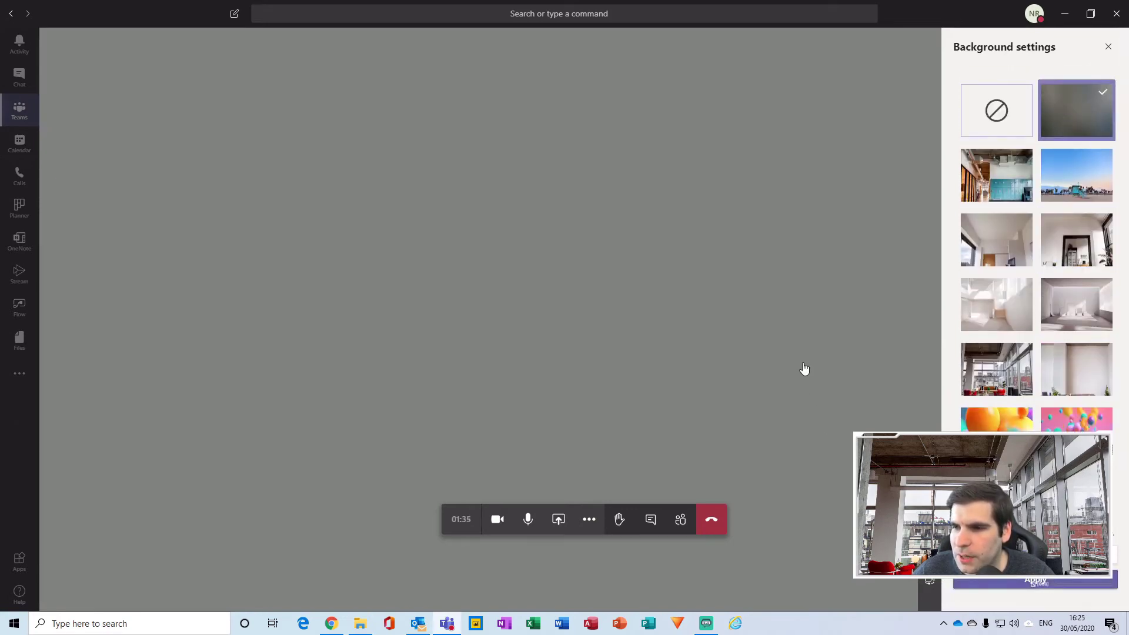
pyautogui.click(1058, 176)
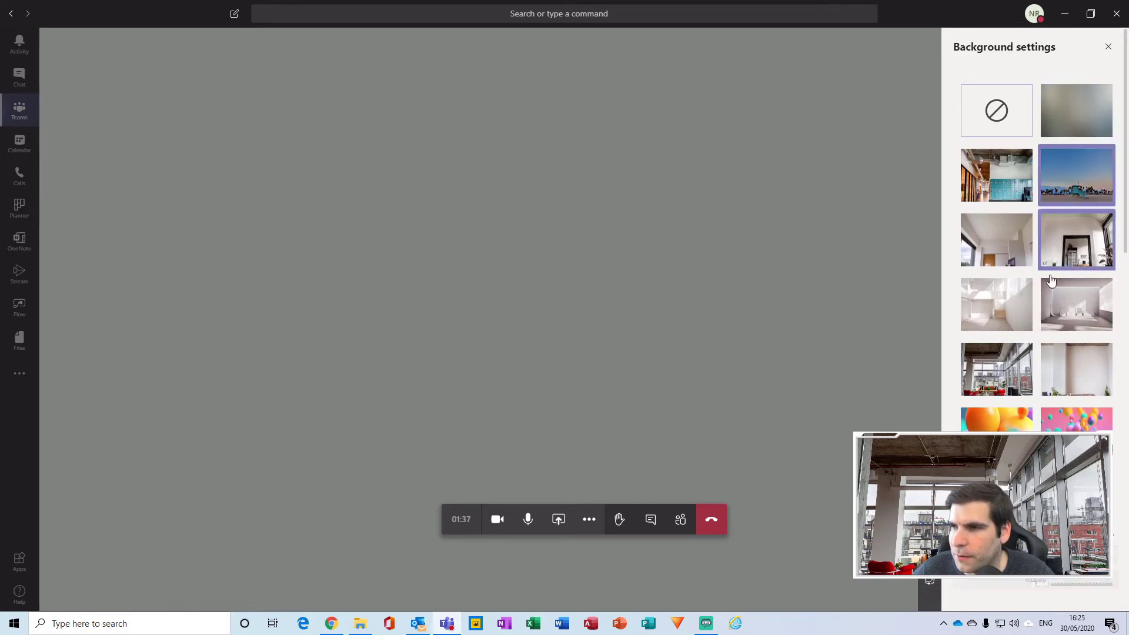
pyautogui.click(1028, 582)
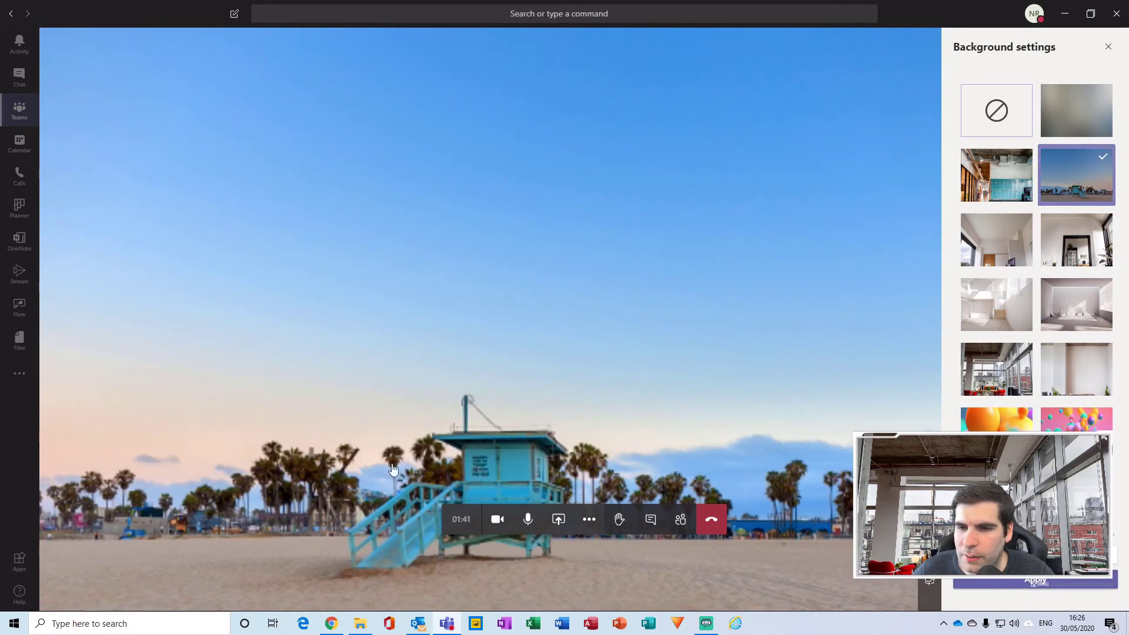
pyautogui.click(1108, 46)
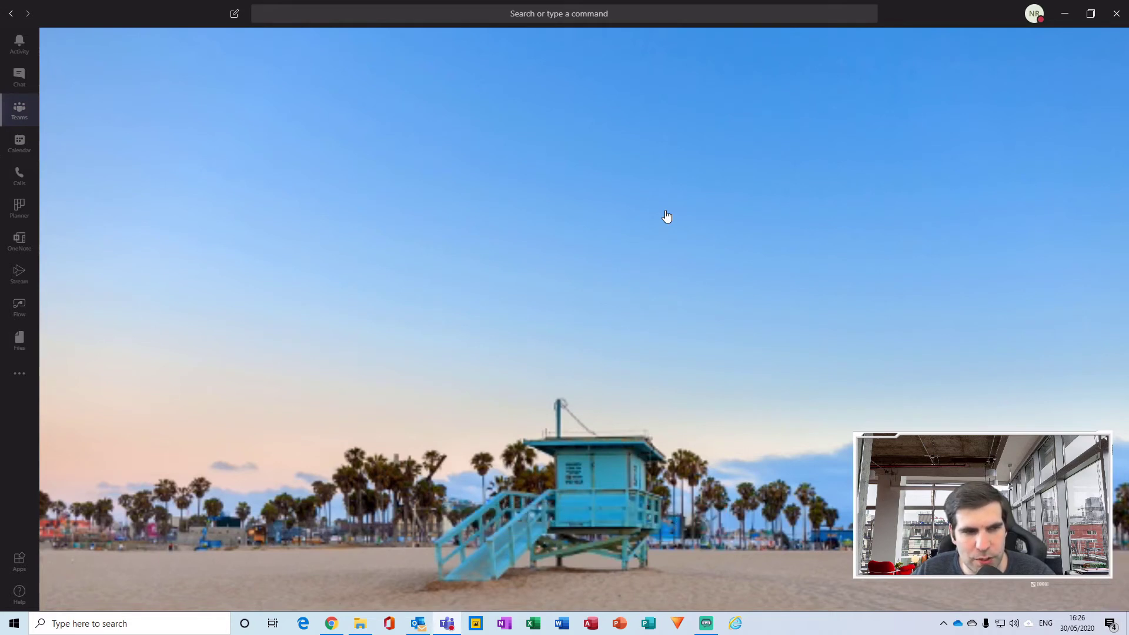
pyautogui.moveTo(388, 530)
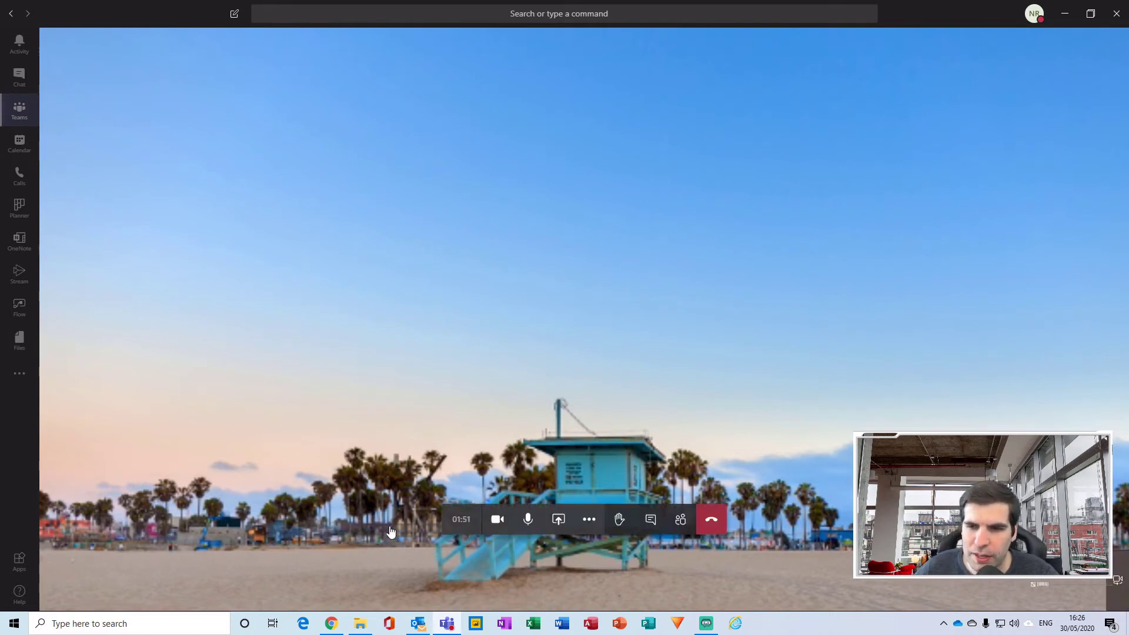
pyautogui.click(498, 522)
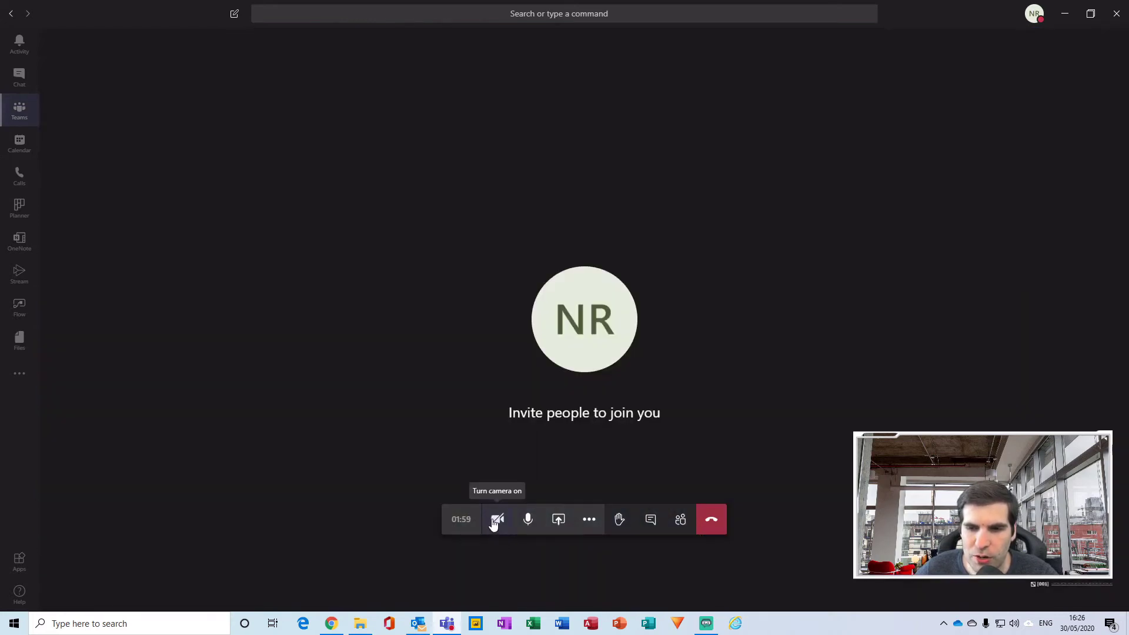
pyautogui.click(494, 522)
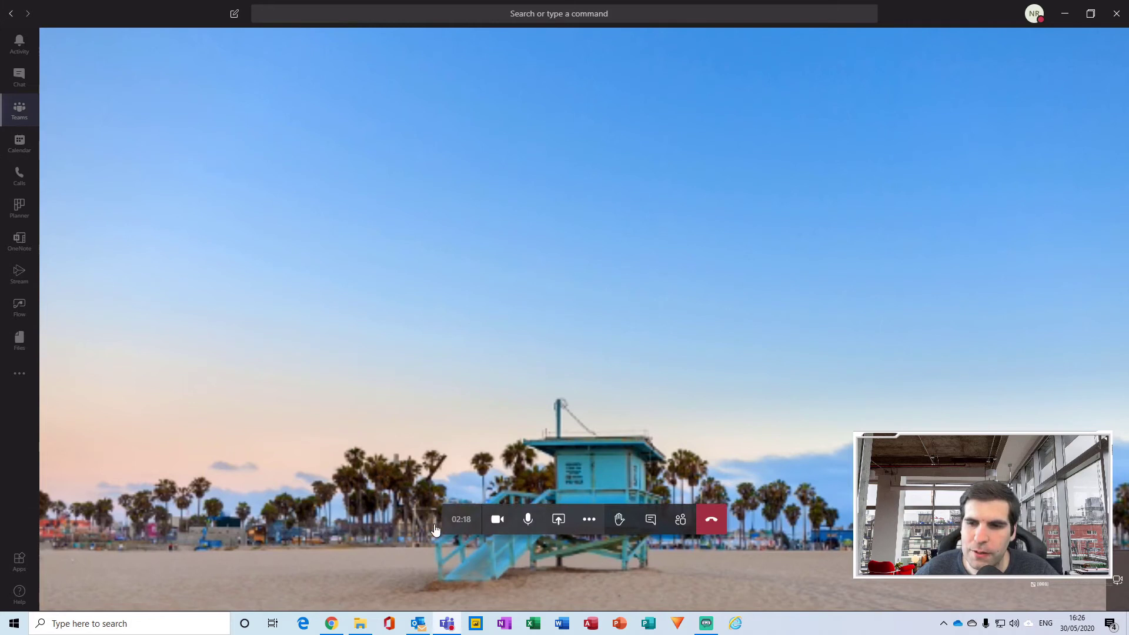
pyautogui.click(498, 518)
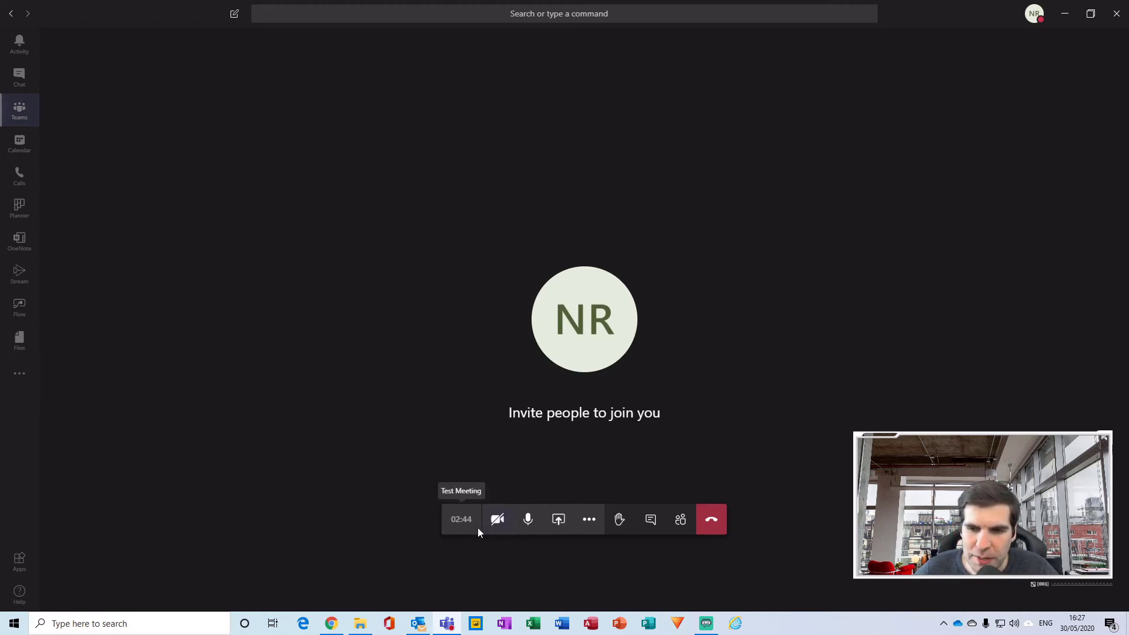
pyautogui.click(498, 519)
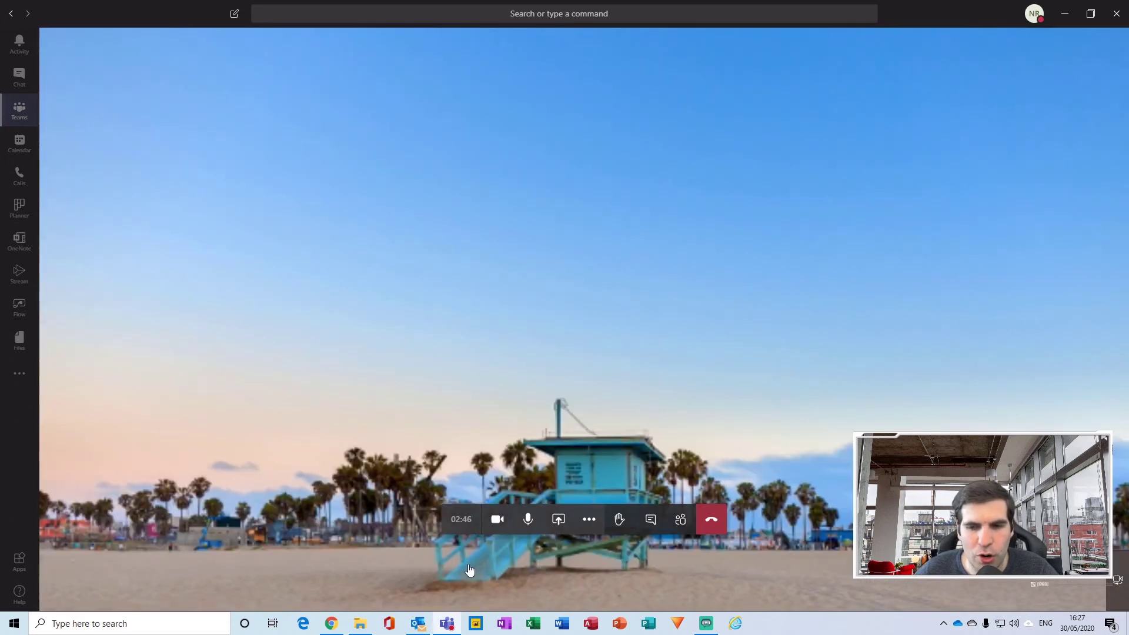
# Reopen background effects, browse the thumbnails, and apply the office loft background.
pyautogui.click(588, 520)
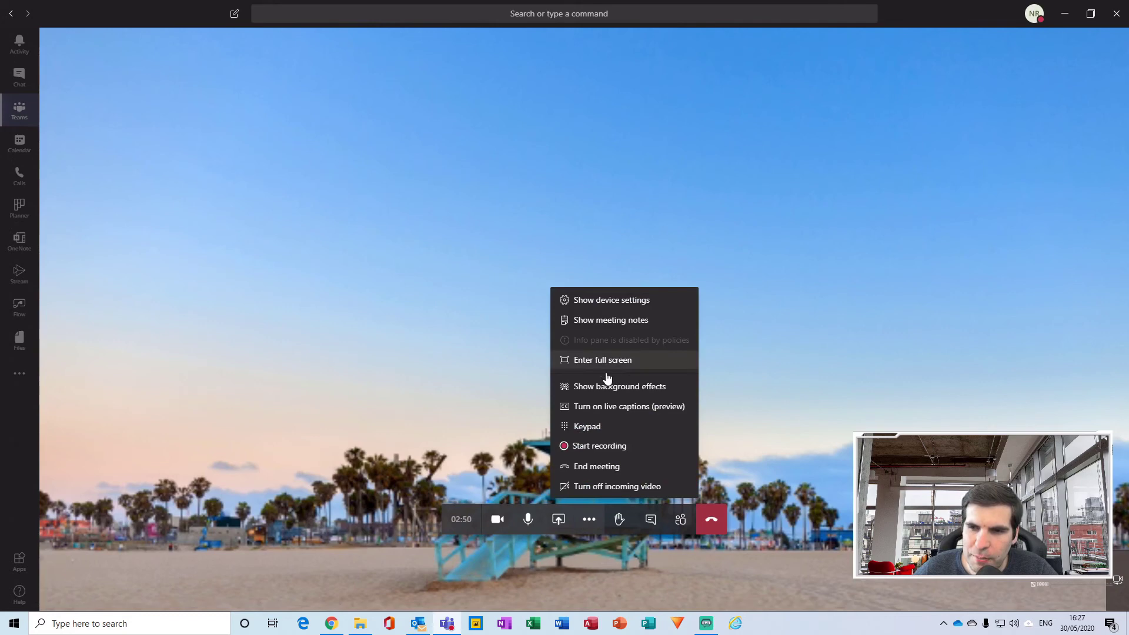
pyautogui.click(636, 393)
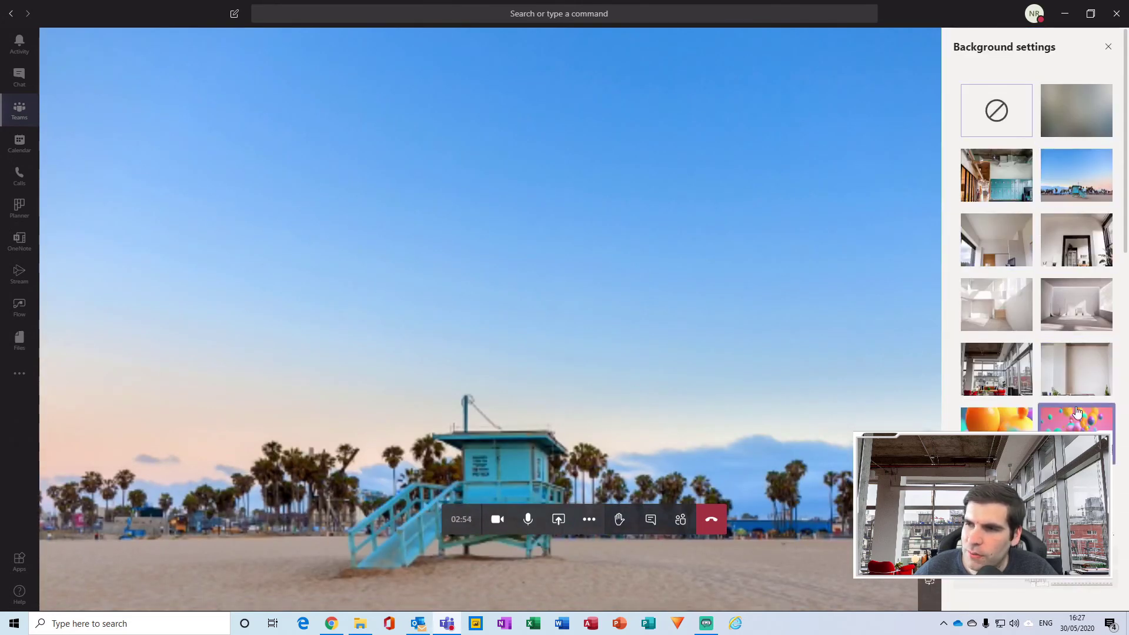
pyautogui.scroll(-4, 1035, 424)
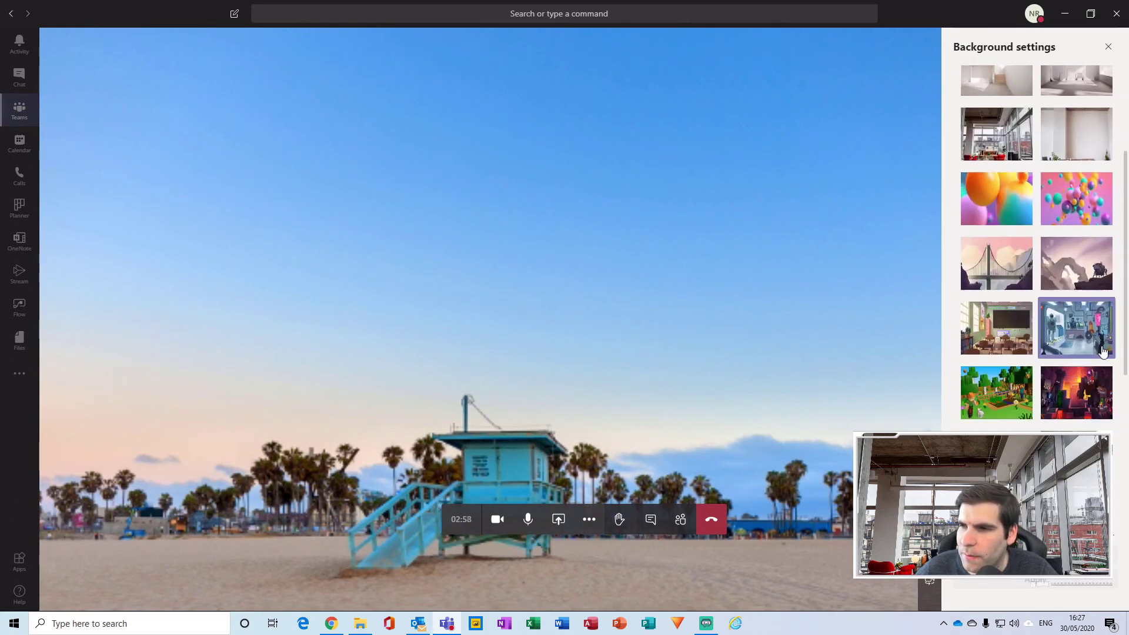
pyautogui.scroll(-1, 1067, 406)
pyautogui.scroll(-3, 1068, 405)
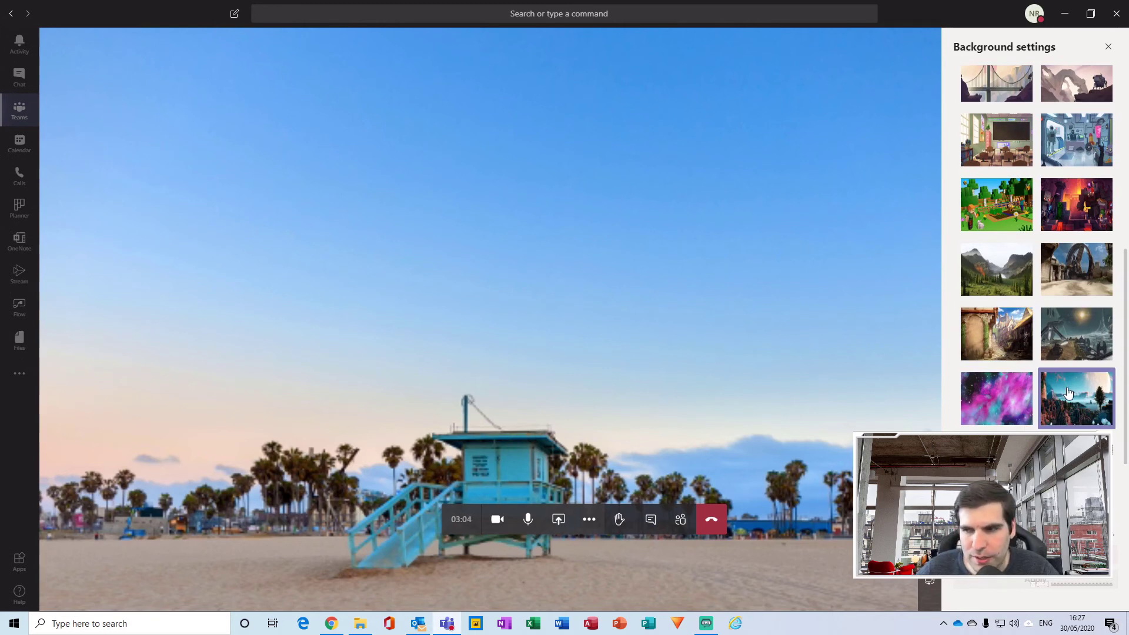
pyautogui.scroll(10, 1057, 325)
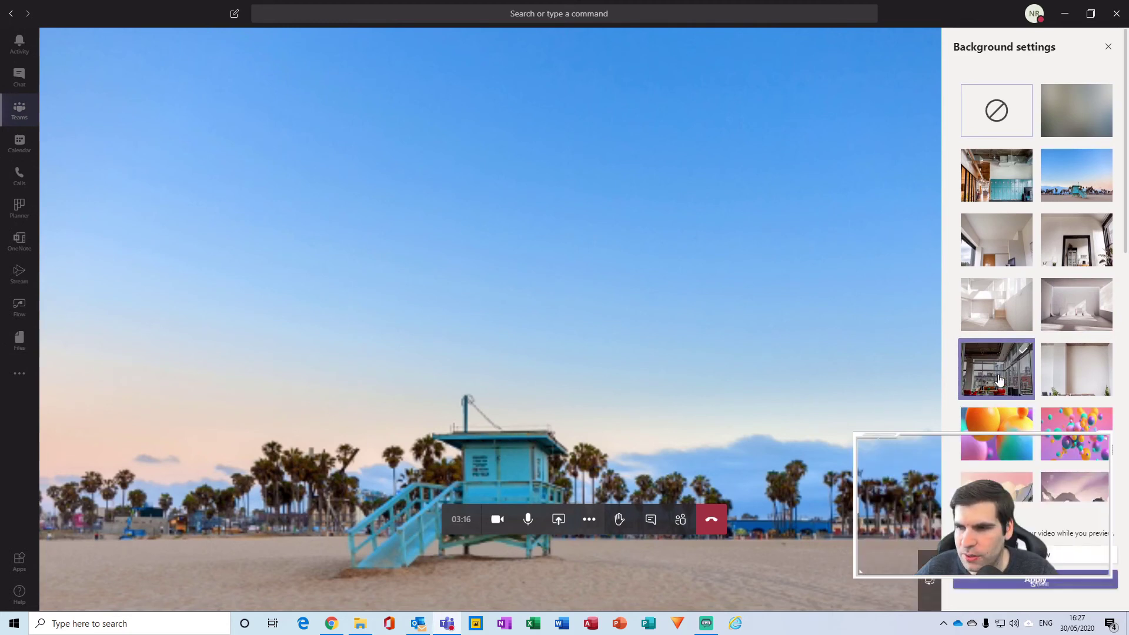
pyautogui.click(1021, 582)
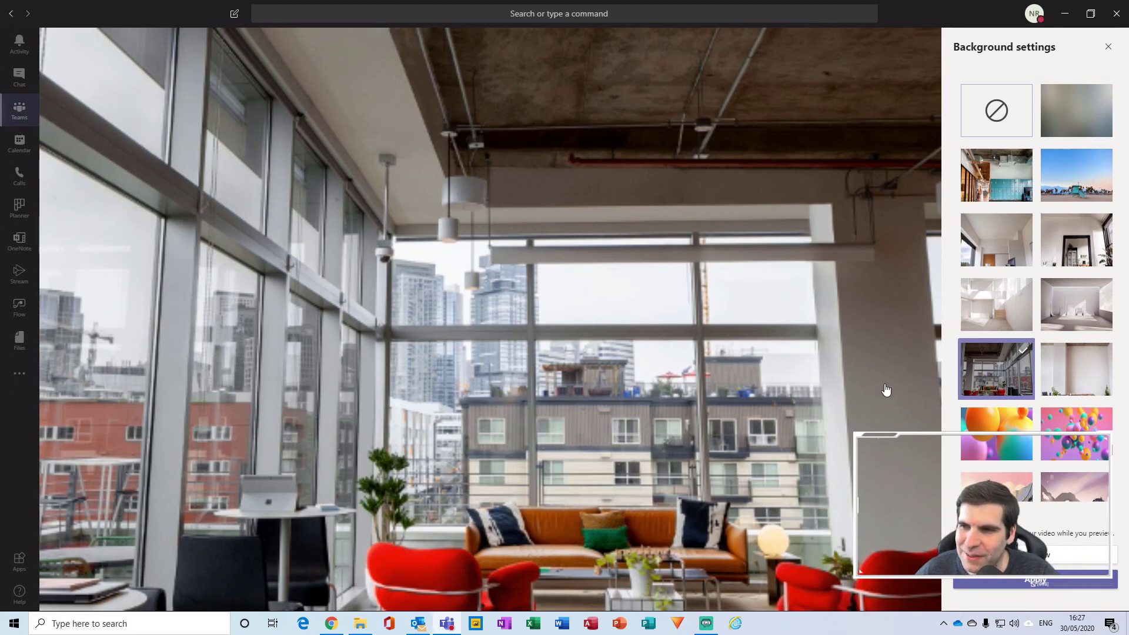
# Apply the medieval village background to the call video.
pyautogui.scroll(-3, 1044, 440)
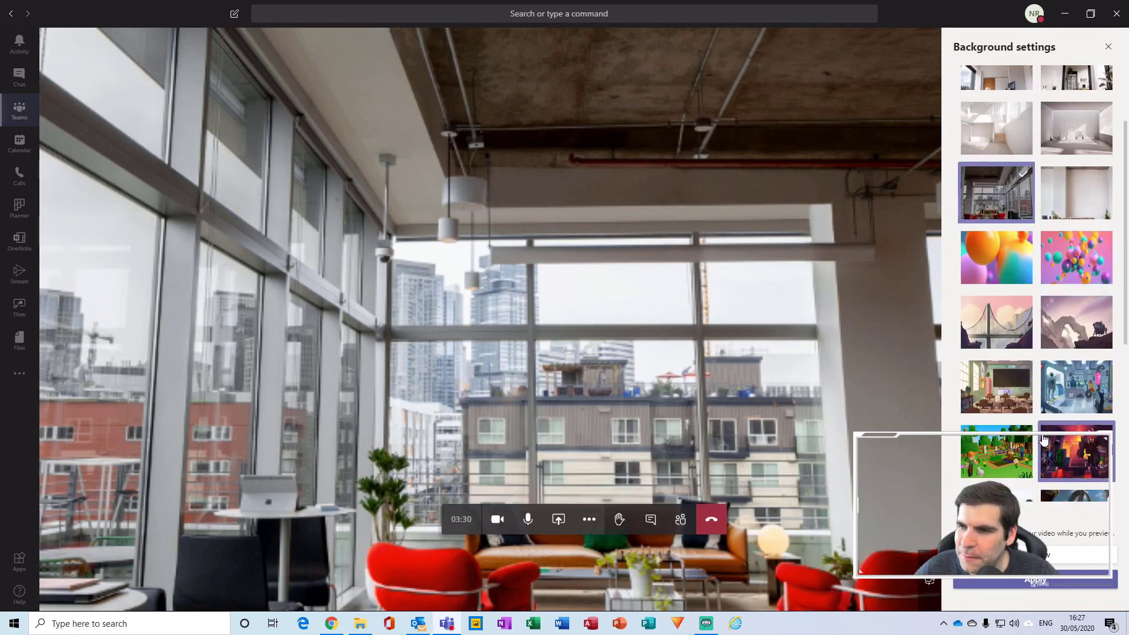
pyautogui.scroll(-3, 1009, 389)
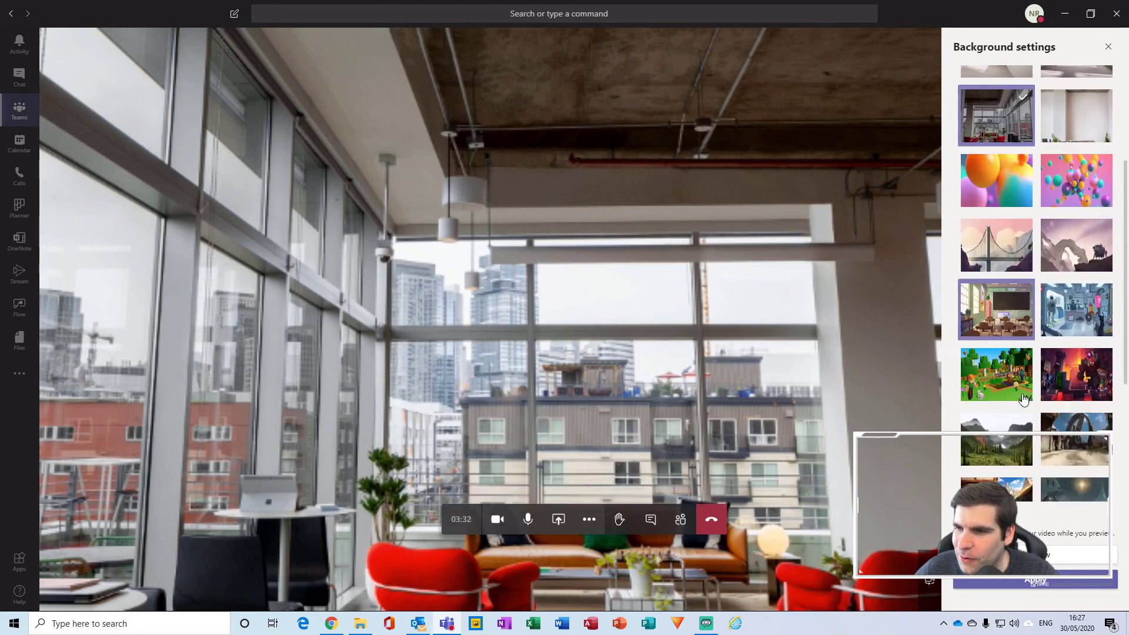
pyautogui.click(1007, 413)
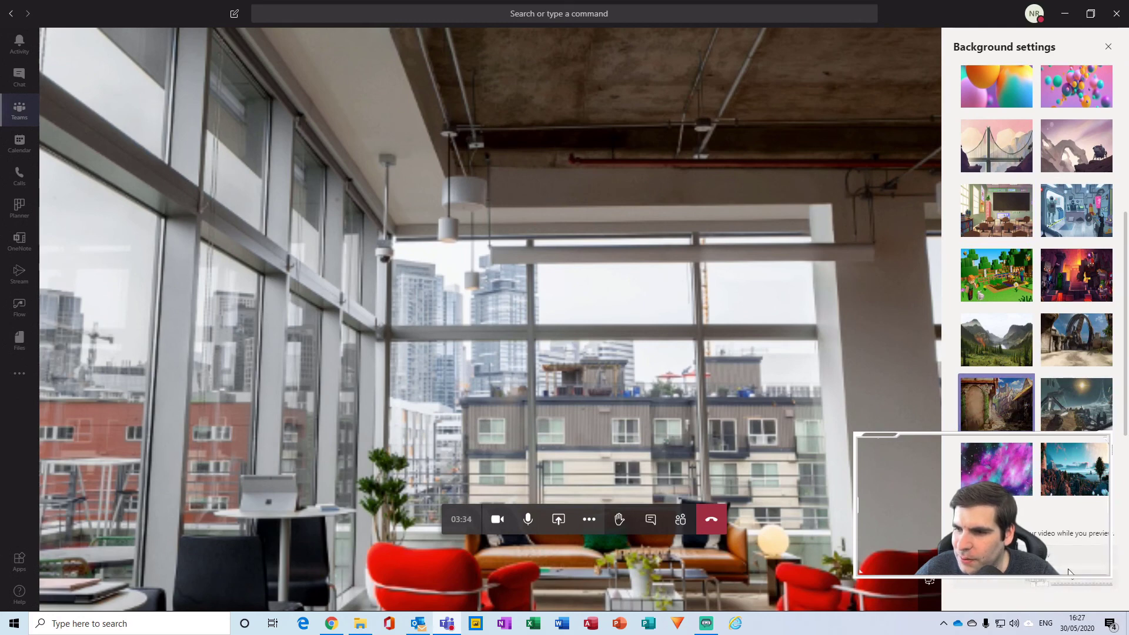
pyautogui.click(1037, 582)
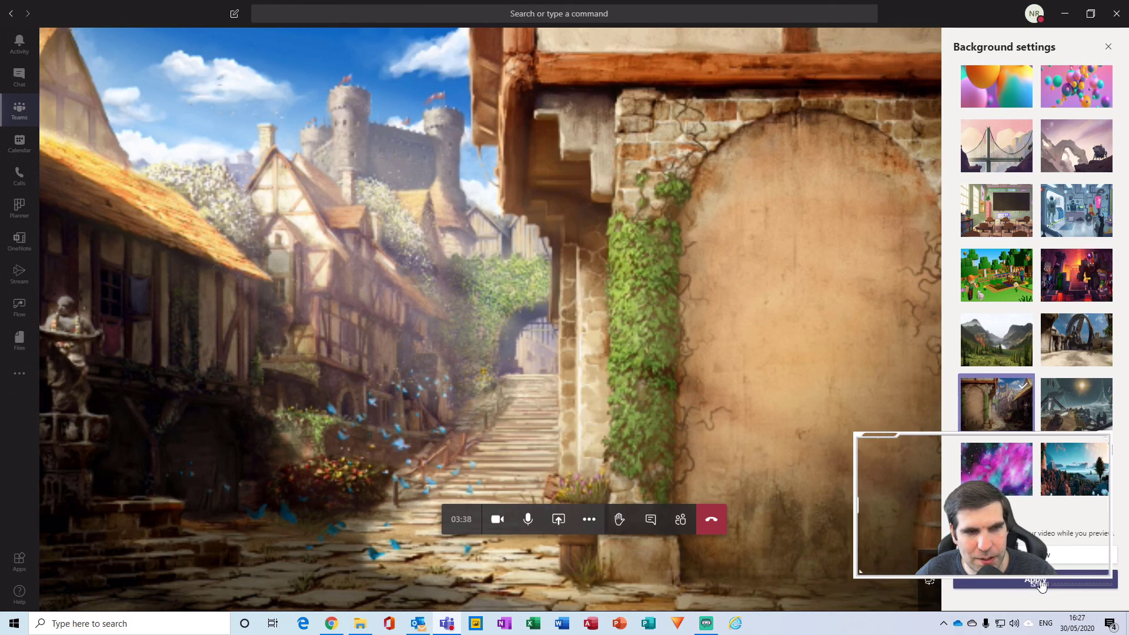
# Select None and apply it to remove the background effect.
pyautogui.scroll(5, 1052, 452)
pyautogui.click(995, 109)
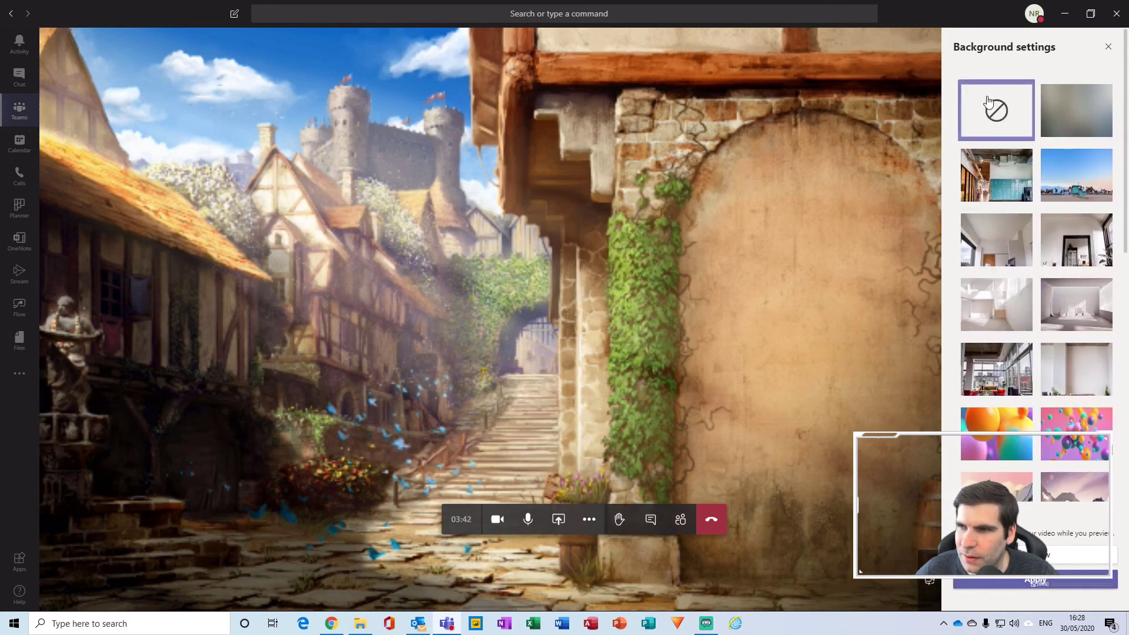
pyautogui.click(1018, 584)
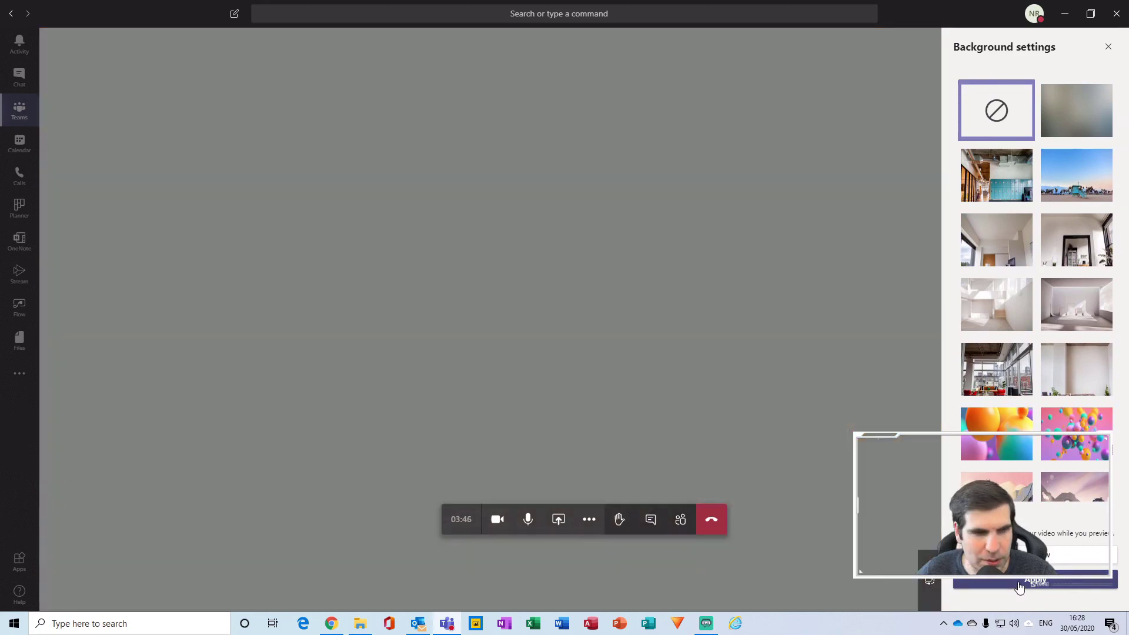
# Close the Background settings panel, leaving the call with no background effect.
pyautogui.click(1108, 46)
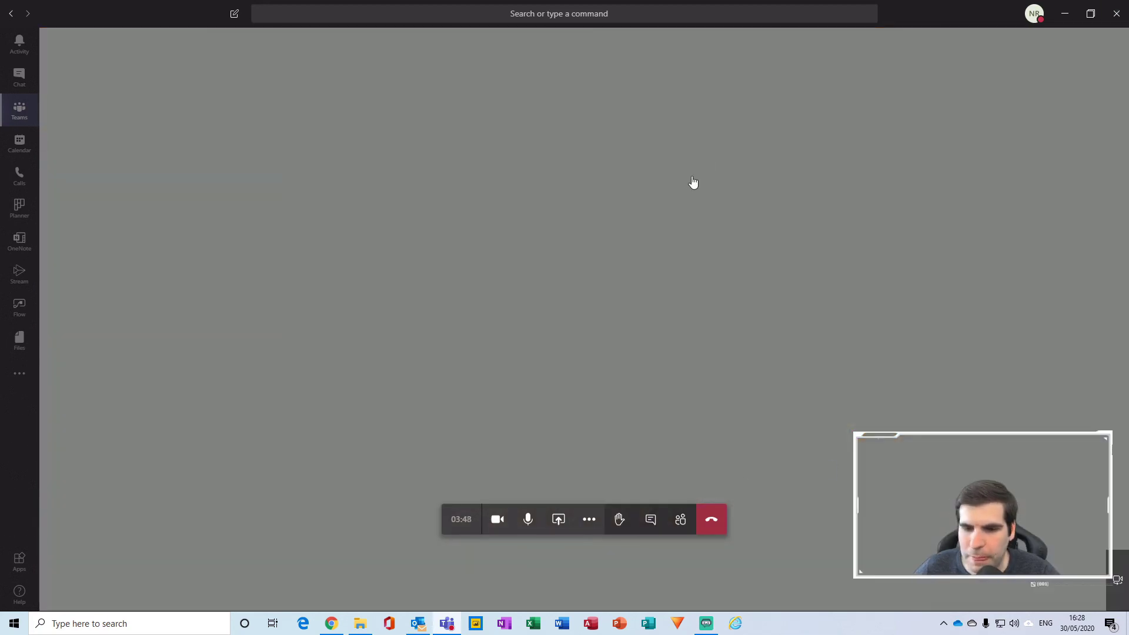